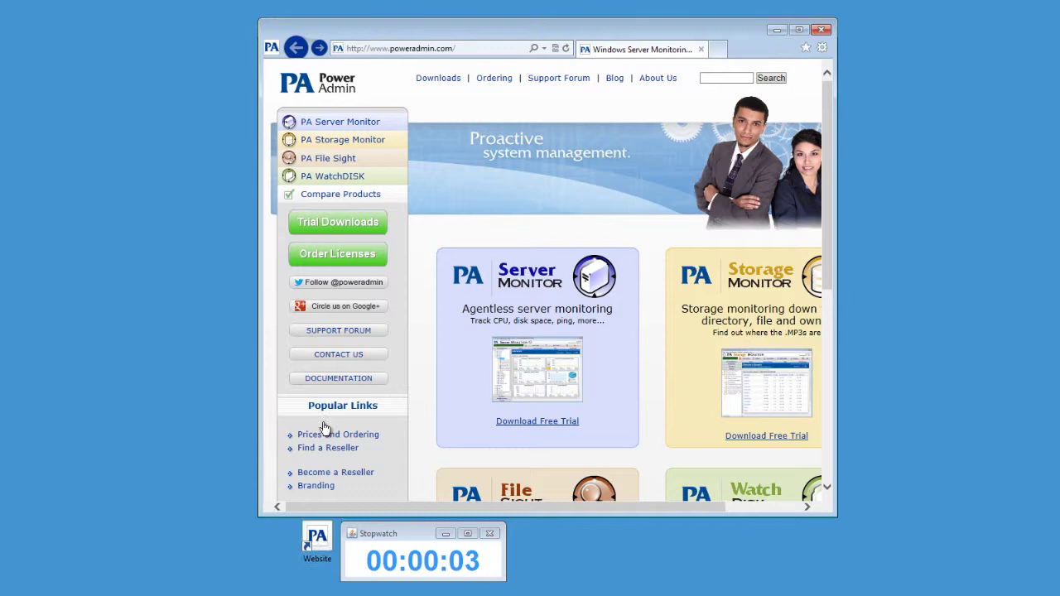
# - Download and run the PA Server Monitor Ultra free trial installer from the product website
pyautogui.click(348, 124)
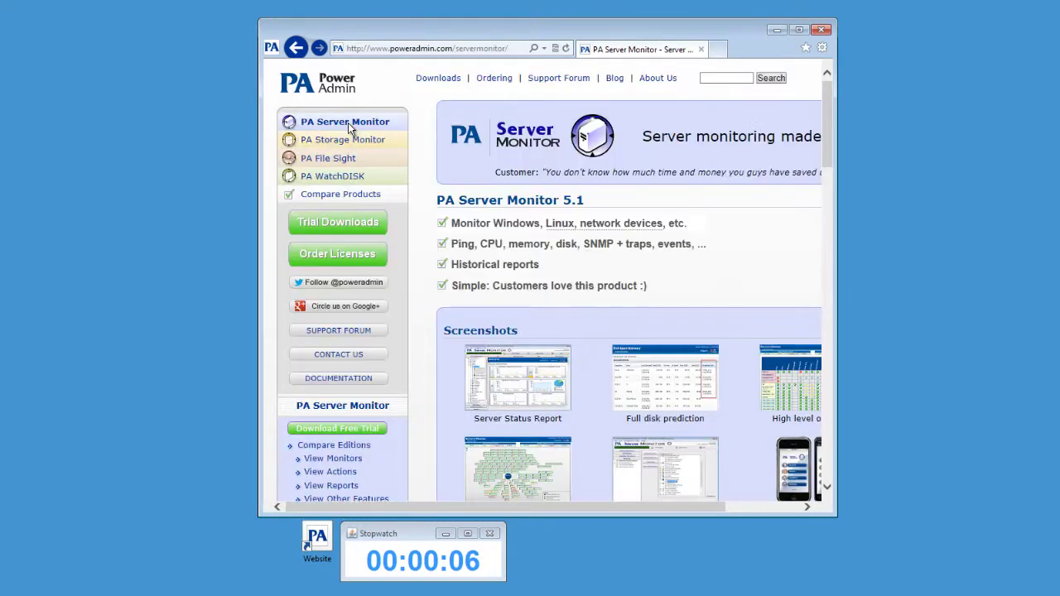
pyautogui.click(348, 436)
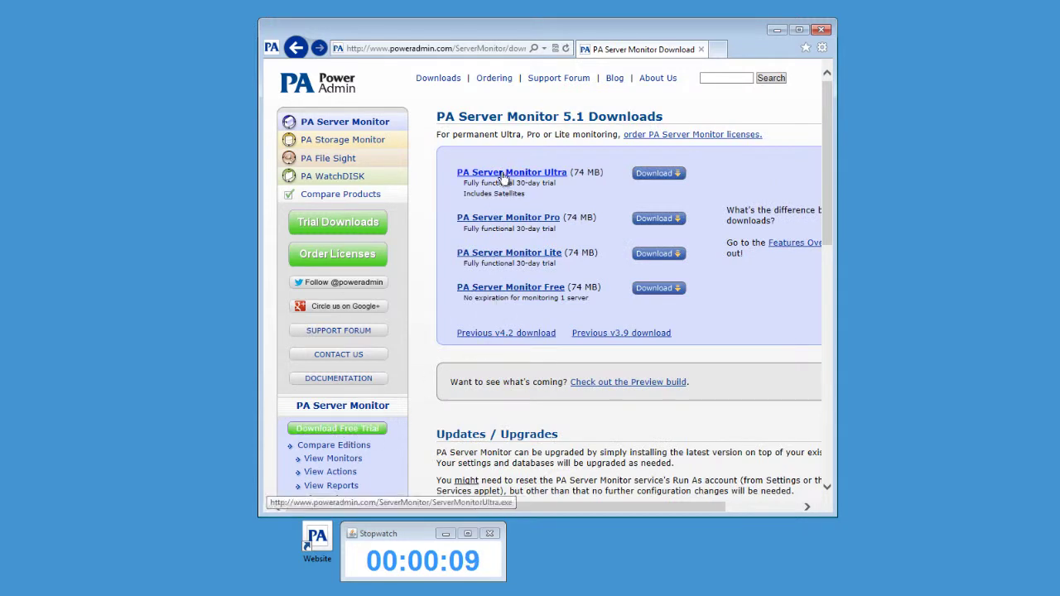
pyautogui.click(505, 174)
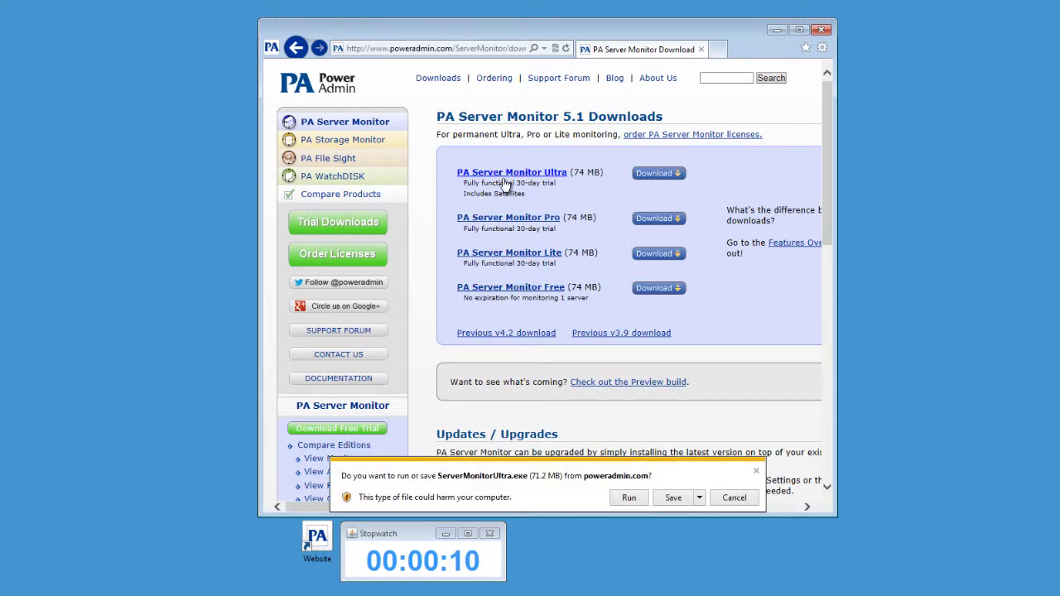
pyautogui.click(623, 501)
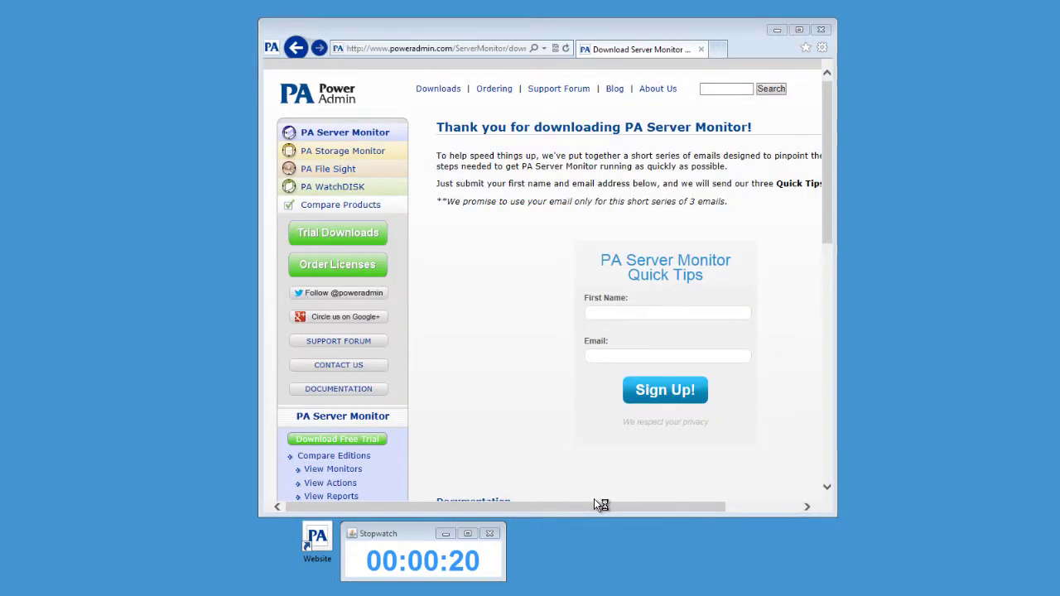
# - Install PA Server Monitor Ultra with the default language, folder, typical components and tasks
pyautogui.click(779, 29)
pyautogui.click(539, 343)
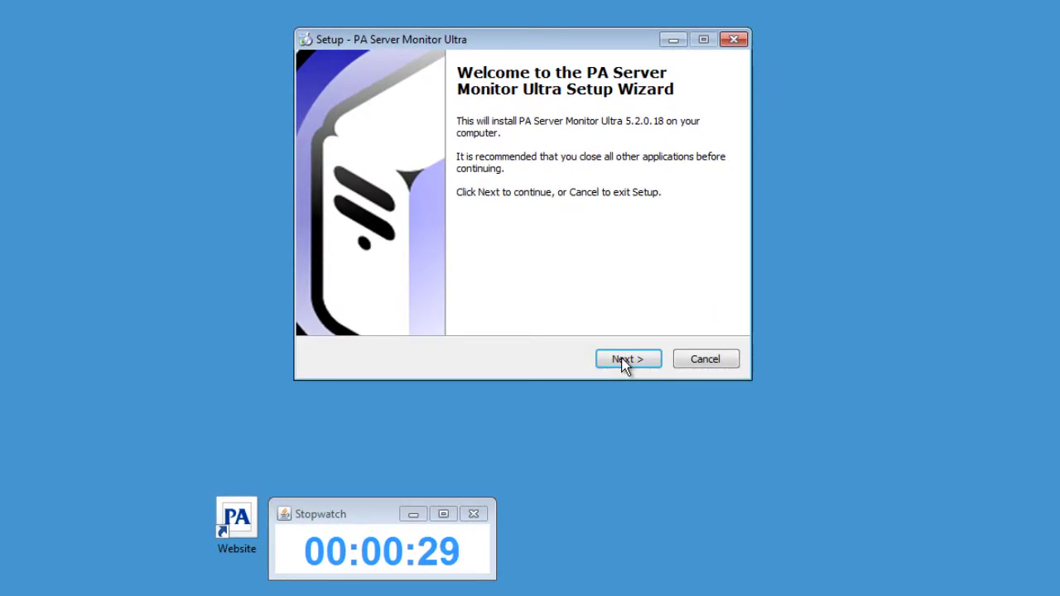
pyautogui.click(625, 362)
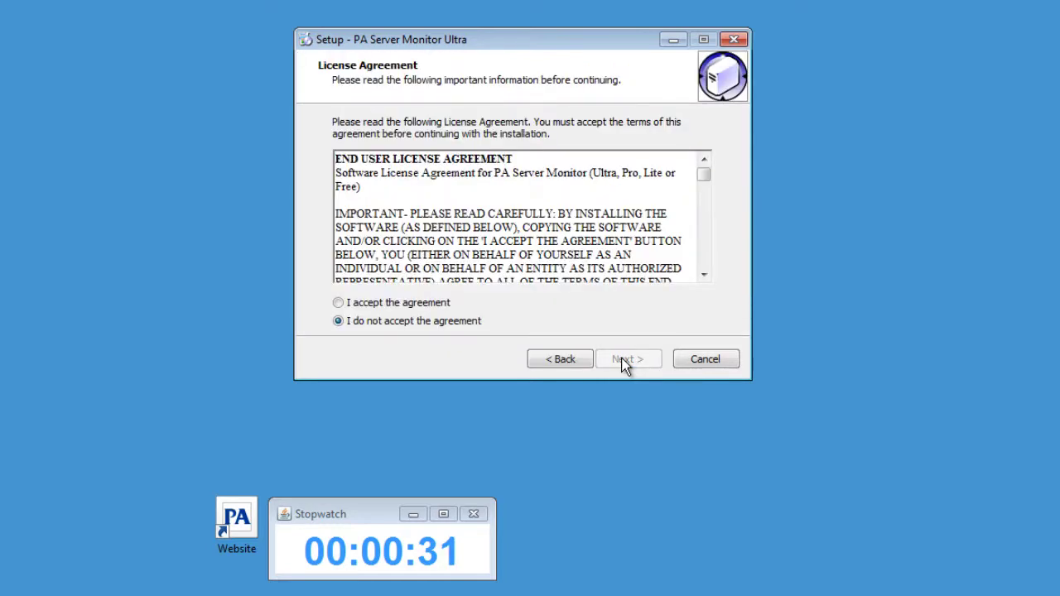
pyautogui.click(422, 303)
pyautogui.click(625, 362)
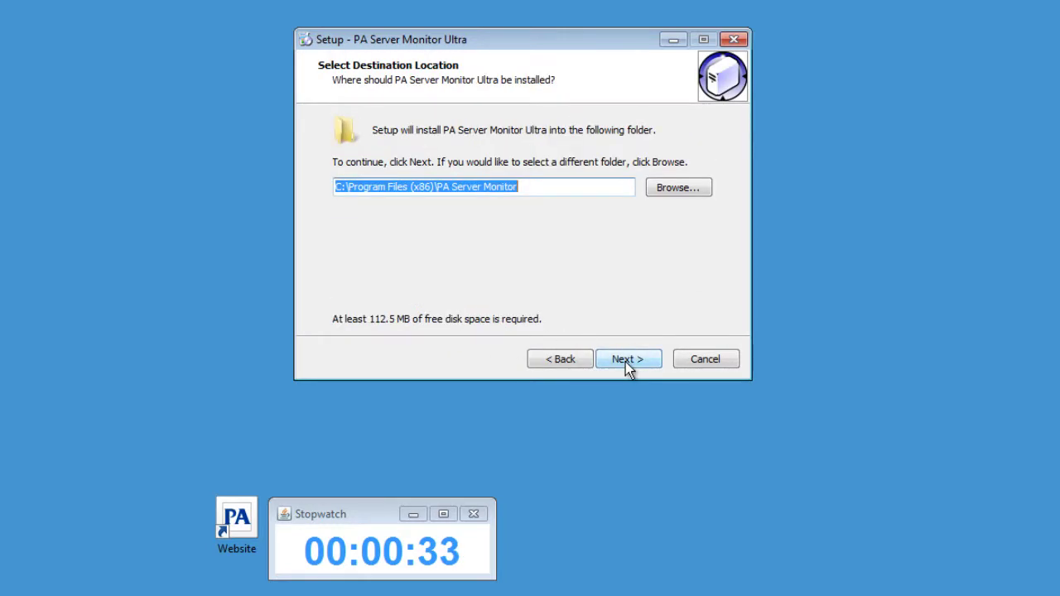
pyautogui.click(625, 362)
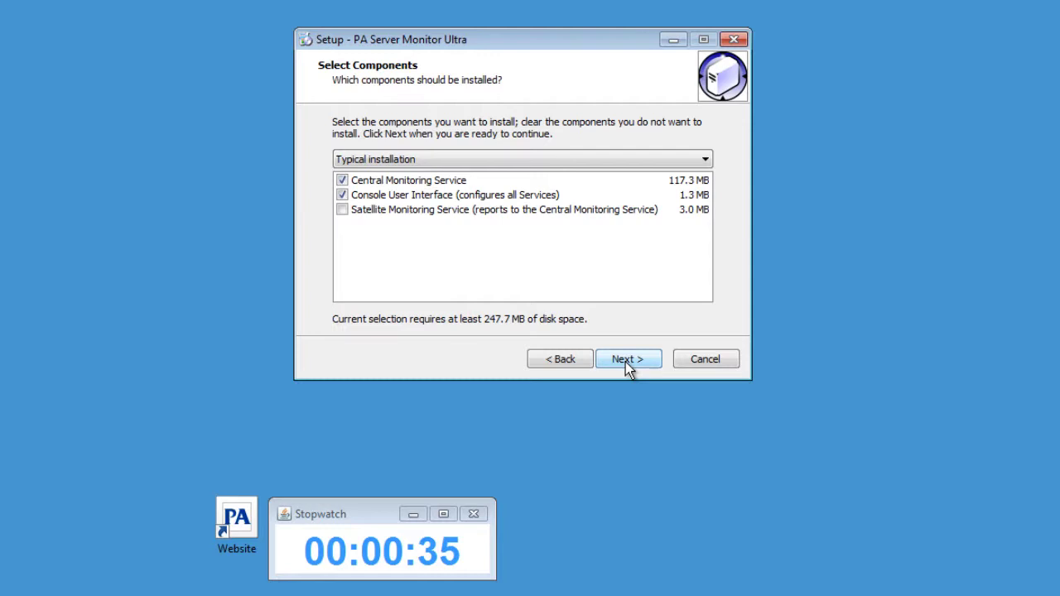
pyautogui.click(625, 362)
pyautogui.click(626, 362)
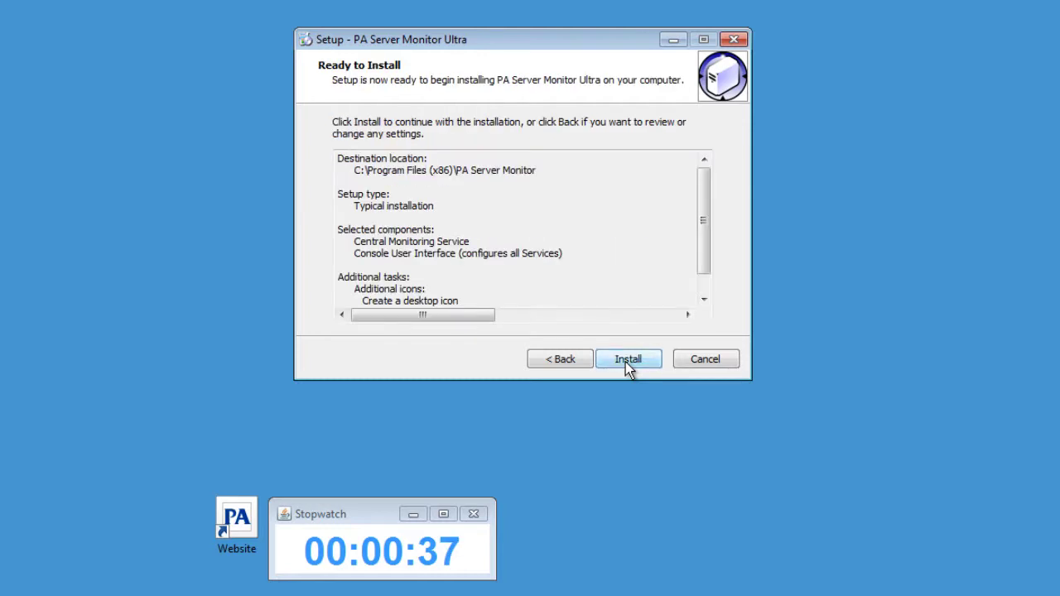
pyautogui.click(626, 362)
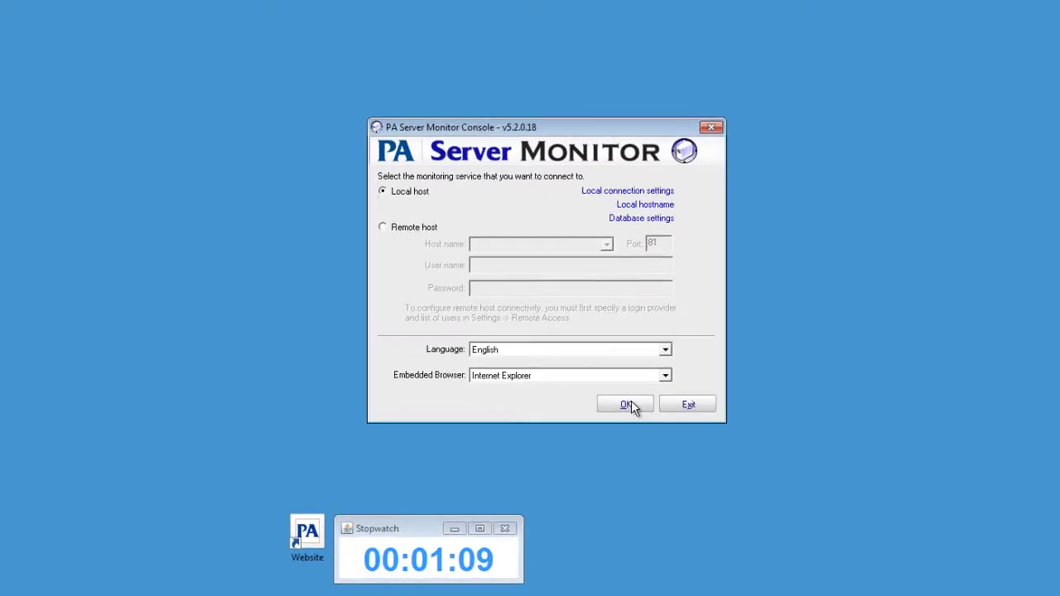
# - Connect the console to the local service and run the Startup Wizard to its email setup
pyautogui.click(619, 394)
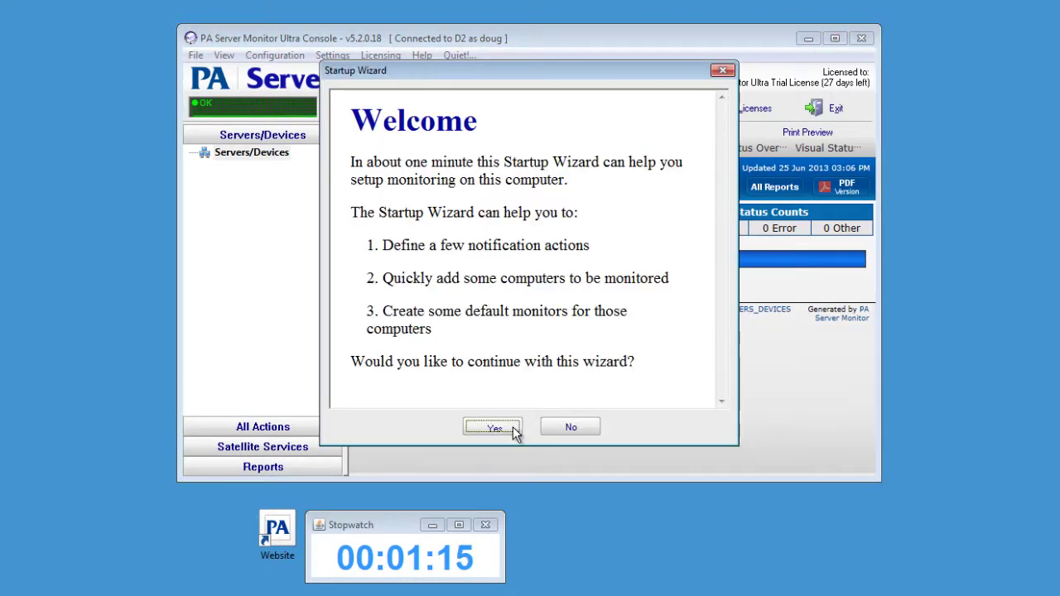
pyautogui.click(494, 428)
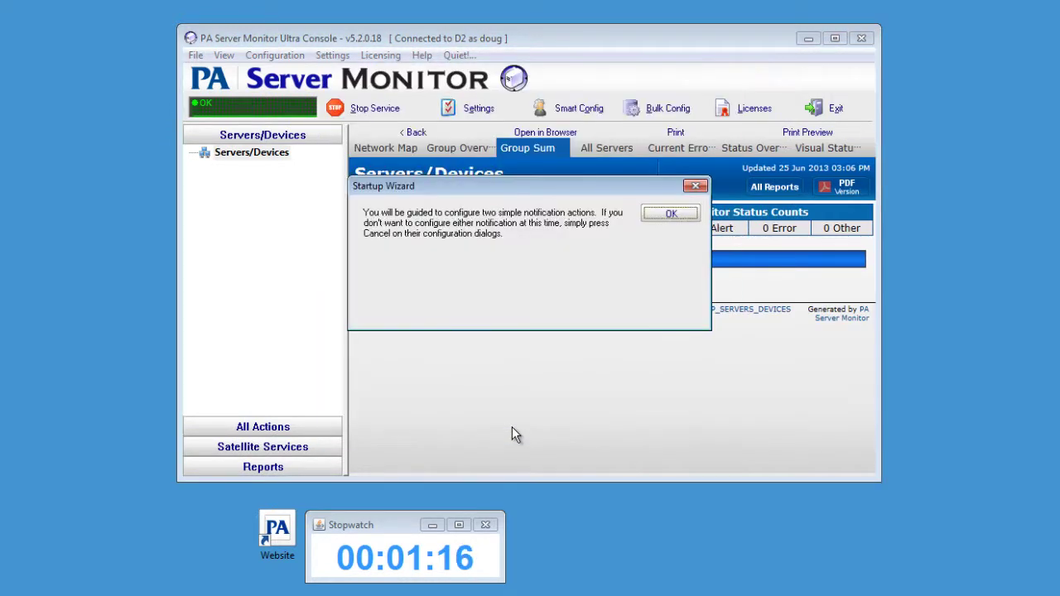
pyautogui.click(684, 215)
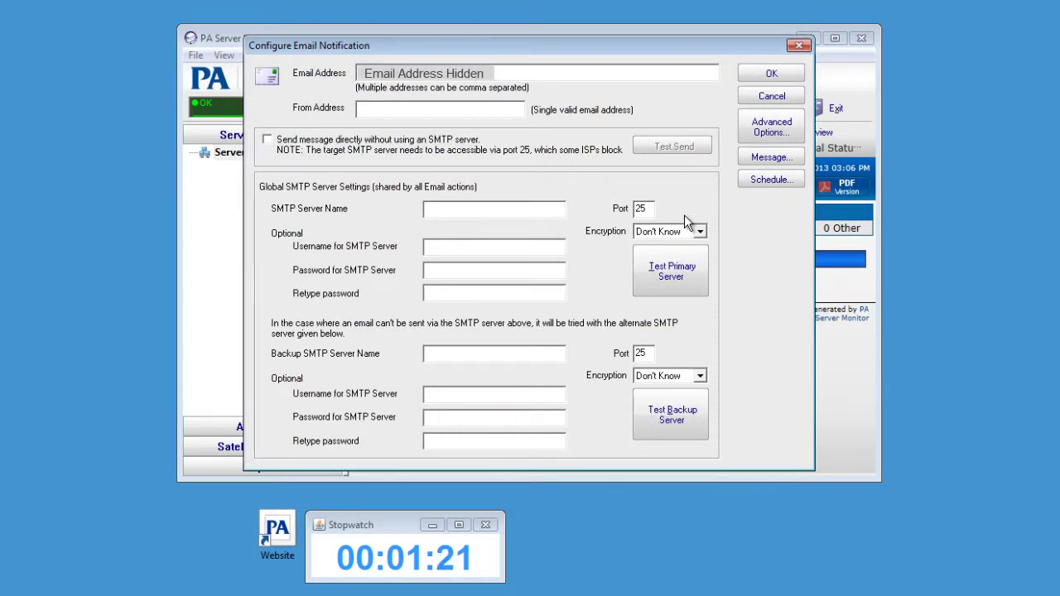
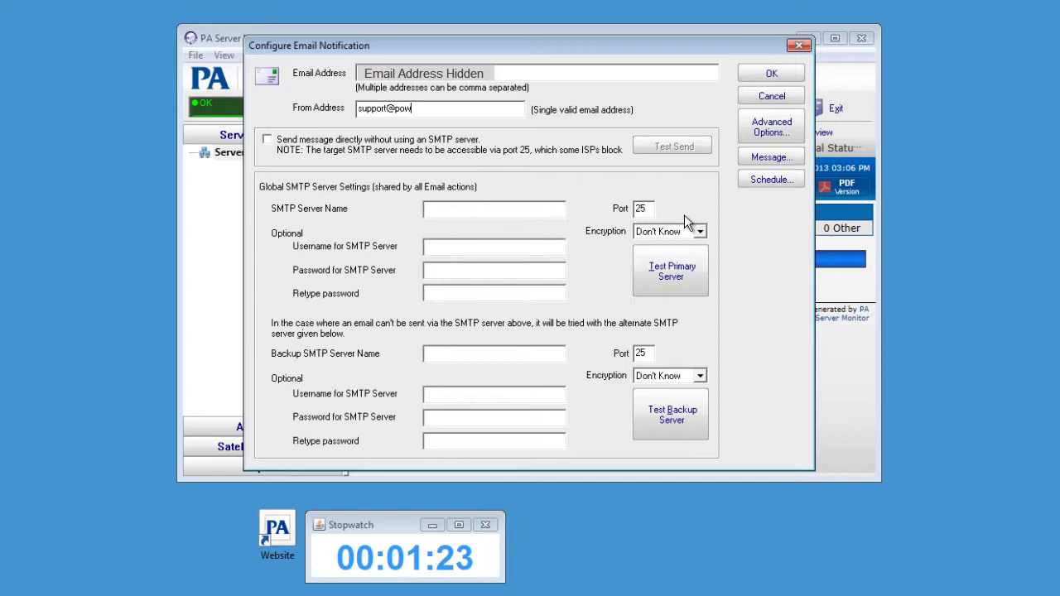
# - Enter the sender address, SMTP server pod51019.outlook.com and the SMTP username
pyautogui.click(512, 212)
pyautogui.write('pod51019.outlook.com')
pyautogui.click(486, 245)
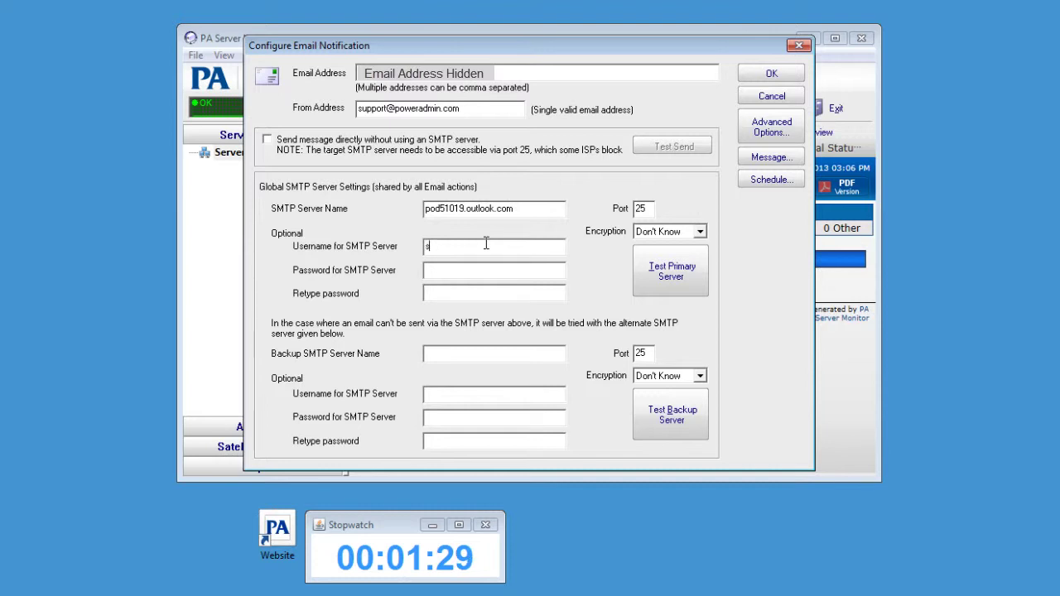
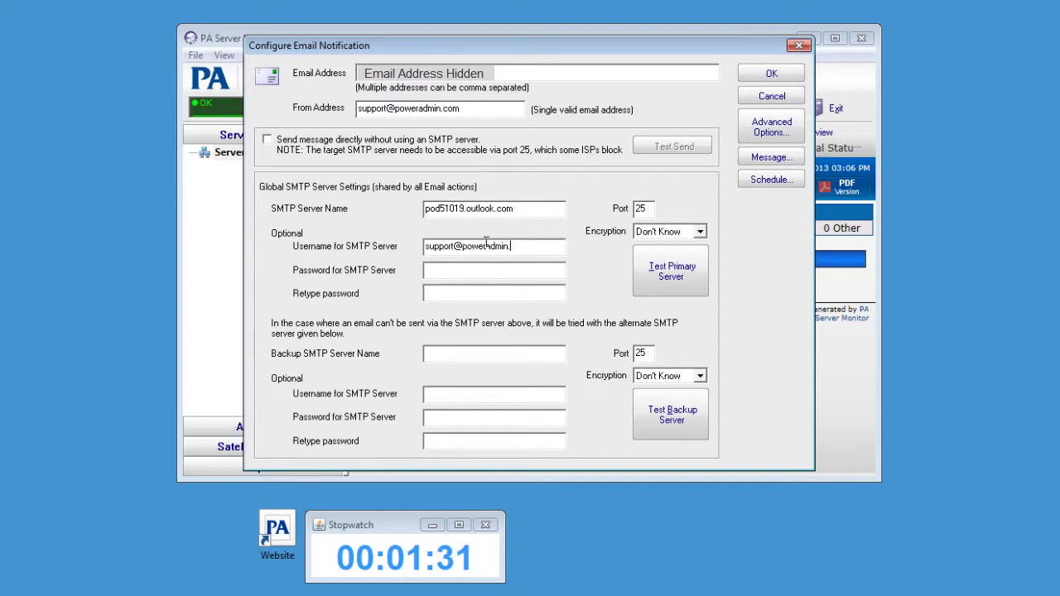
# - Enter and confirm the SMTP password, set port 587, and send a test email
pyautogui.press('Tab')
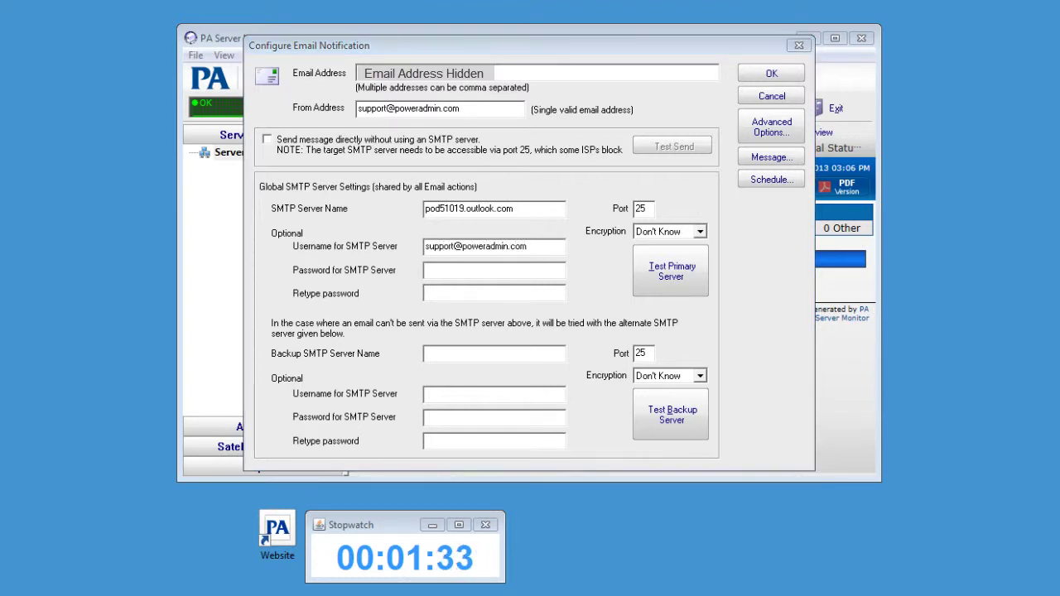
pyautogui.hotkey('ctrl', 'v')
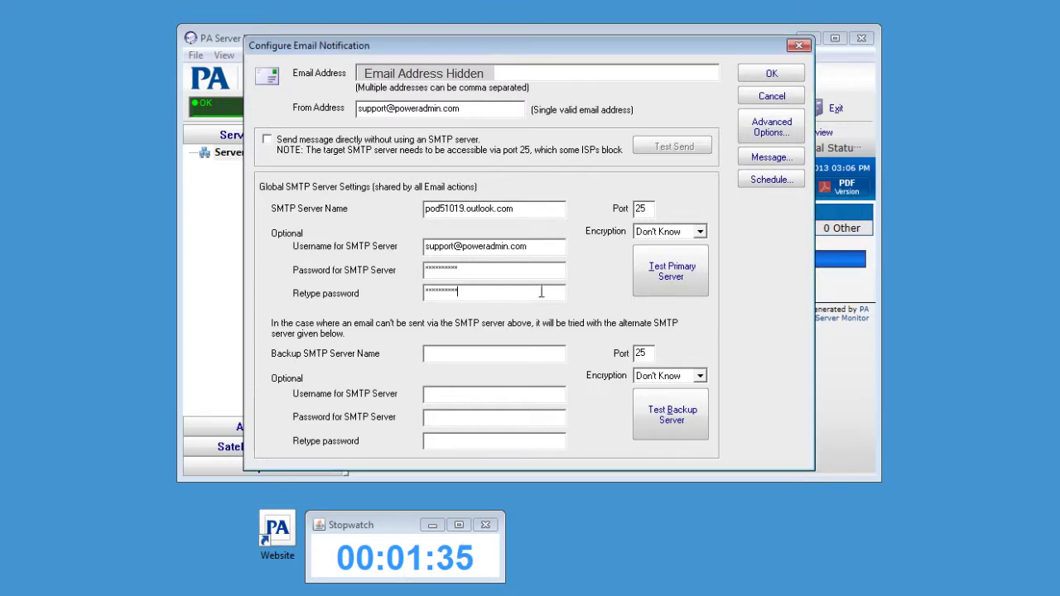
pyautogui.press('Tab')
pyautogui.hotkey('ctrl', 'v')
pyautogui.press('Tab')
pyautogui.write('5')
pyautogui.write('87')
pyautogui.click(673, 274)
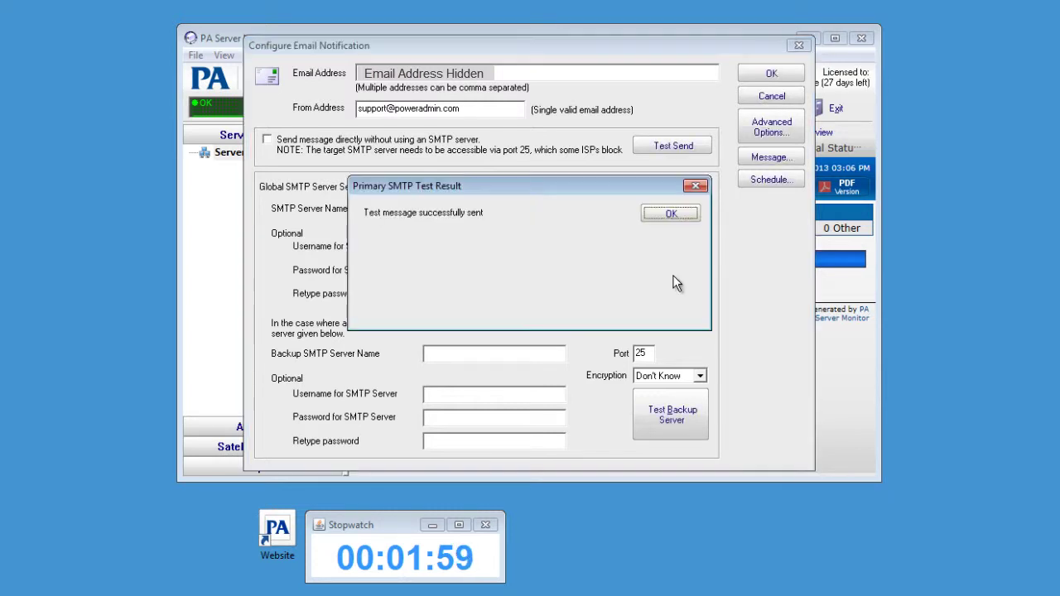
# - Confirm the email alert settings and the ServerEvents.txt log-file action
pyautogui.click(671, 215)
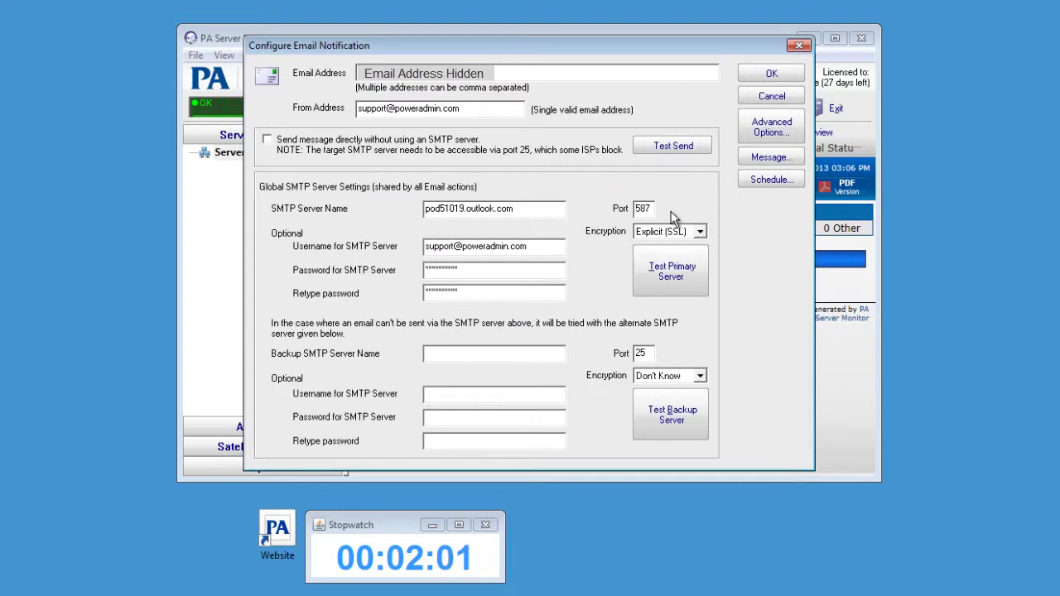
pyautogui.click(776, 74)
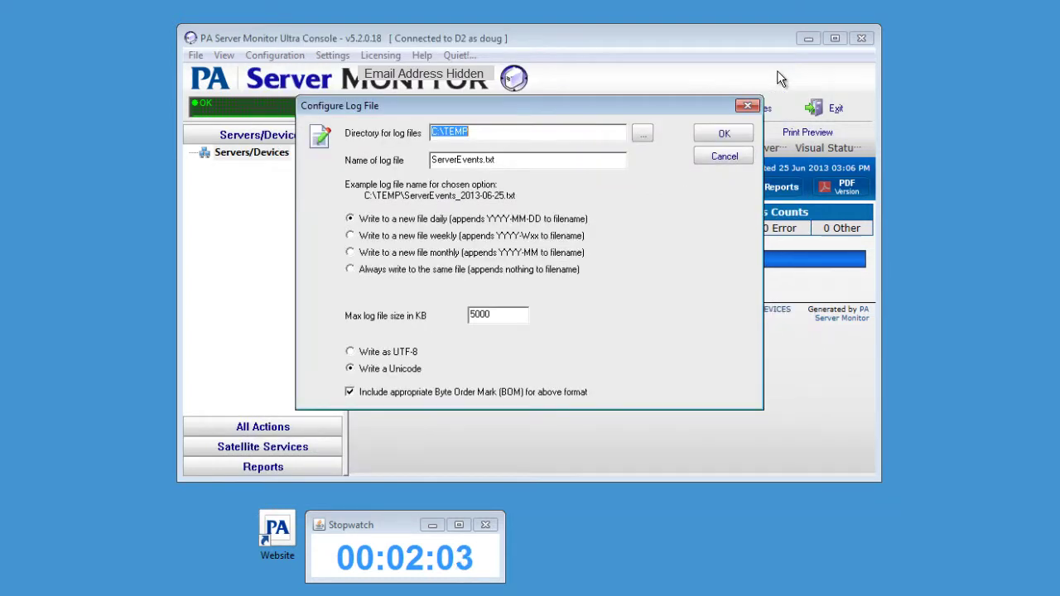
pyautogui.click(723, 135)
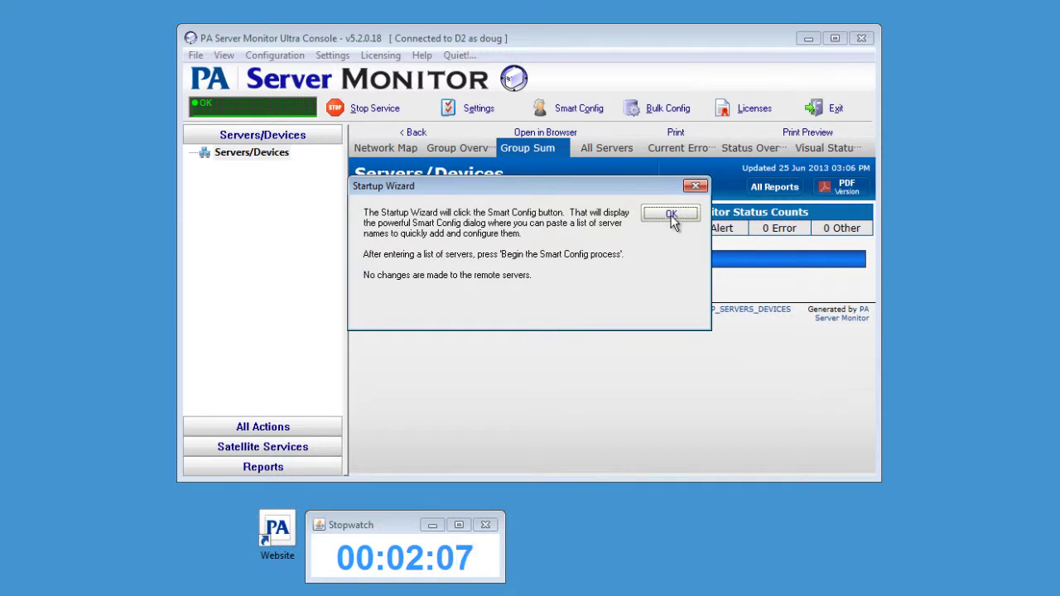
# - Begin Smart Config on the listed servers with the log-file action attached to new monitors
pyautogui.click(671, 215)
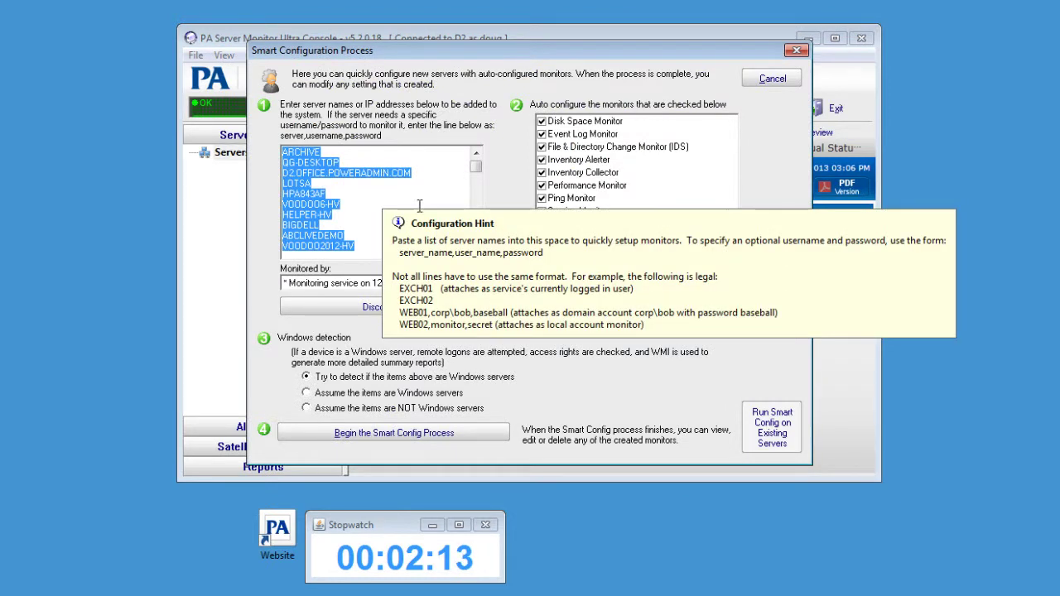
pyautogui.click(425, 435)
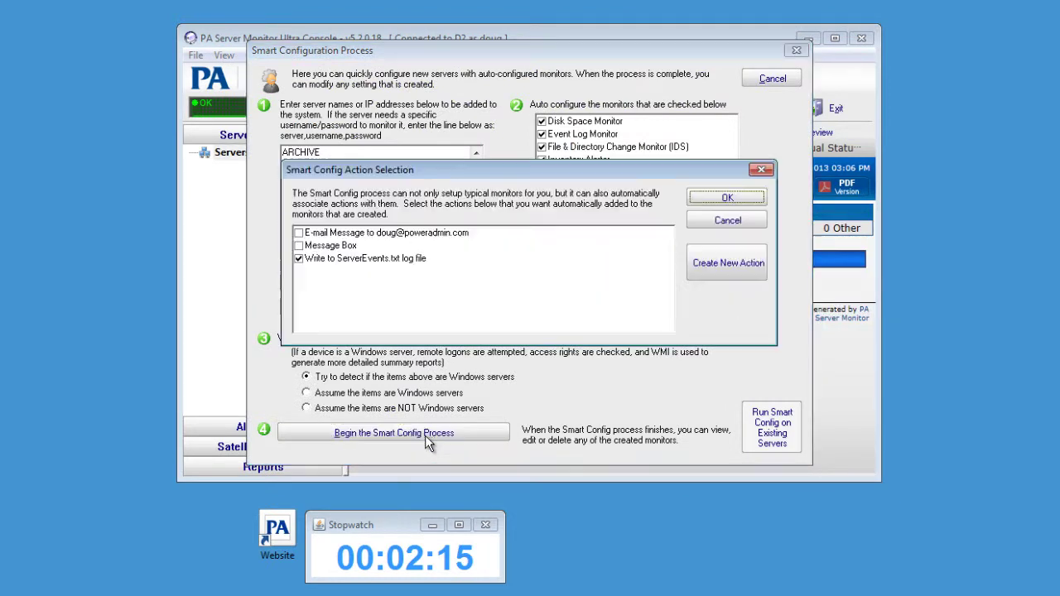
pyautogui.click(703, 195)
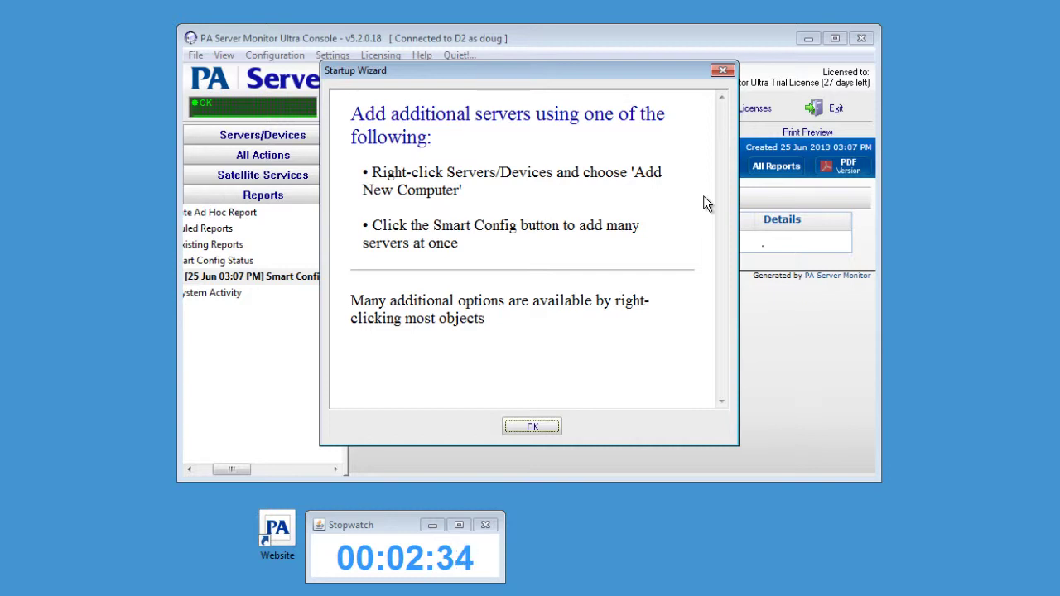
# - Close the wizard tips and certificate hint, then display the Servers/Devices tree
pyautogui.click(534, 427)
pyautogui.click(542, 402)
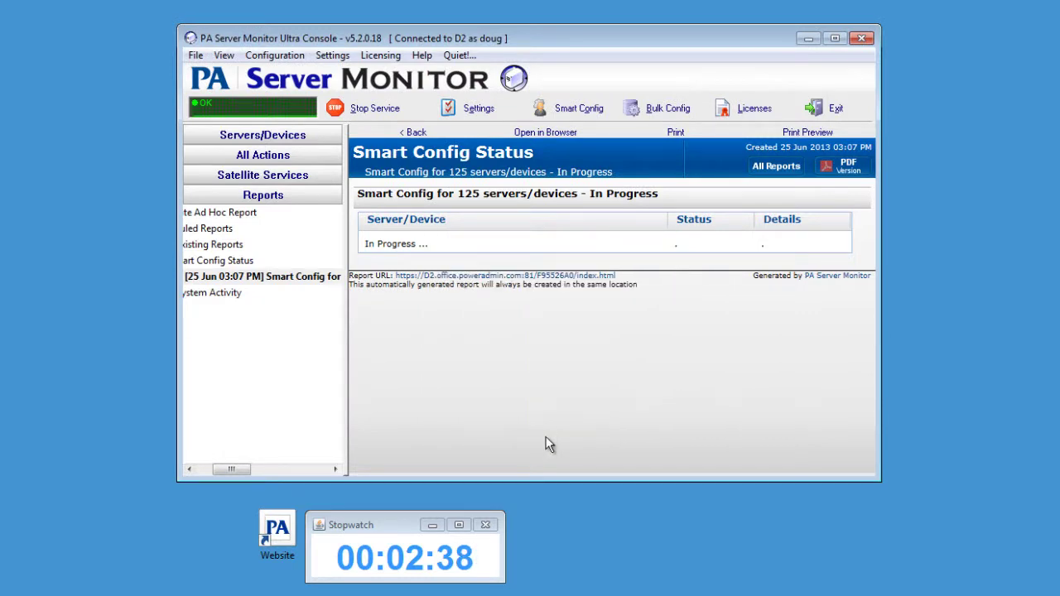
pyautogui.click(307, 136)
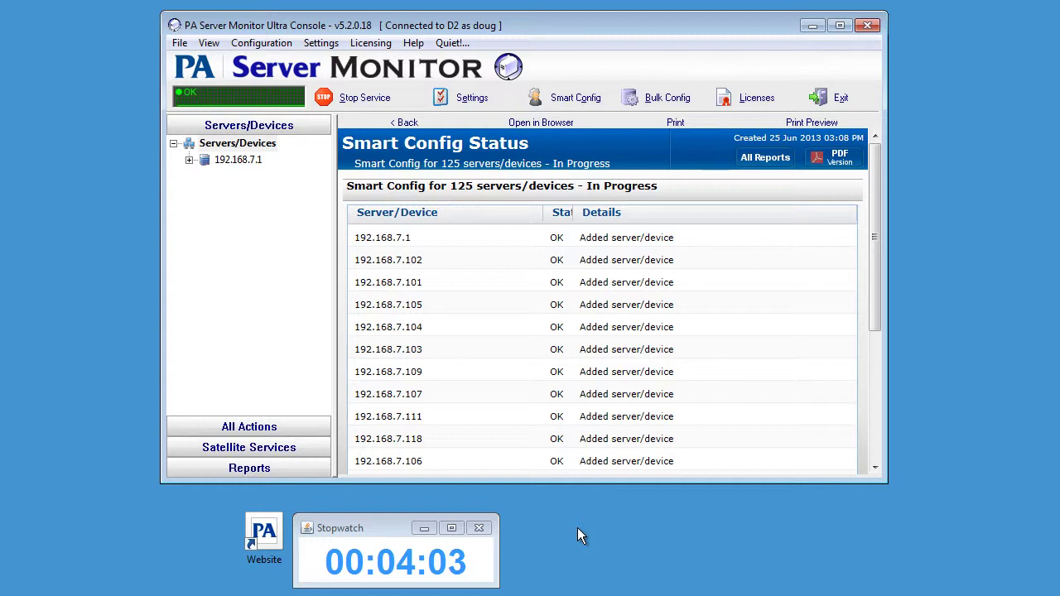
# - Expand servers 192.168.7.1, 192.168.7.101 and 192.168.7.102, viewing 192.168.7.101's status report
pyautogui.click(237, 160)
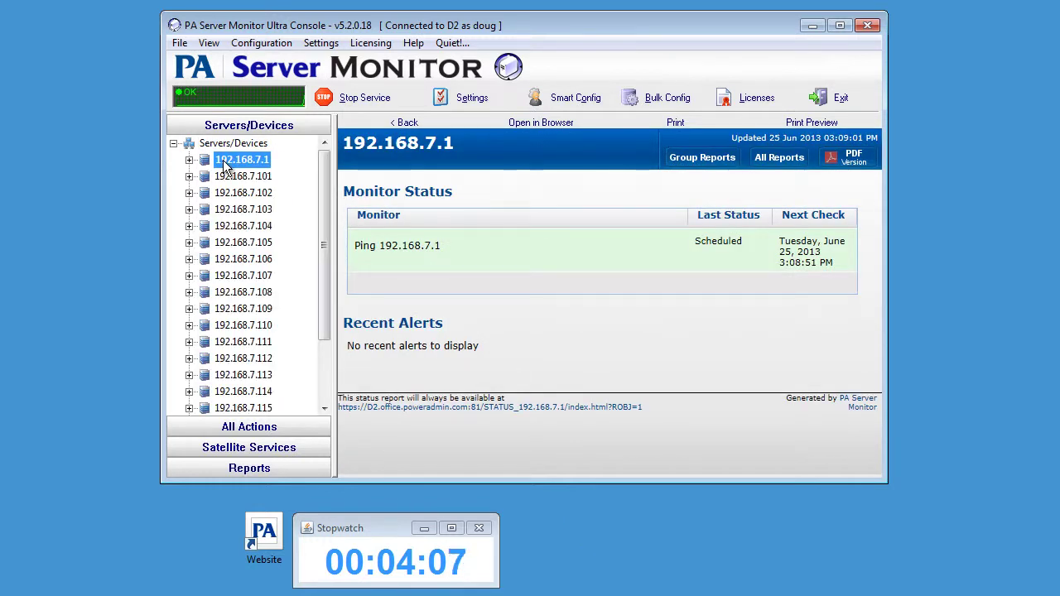
pyautogui.click(188, 160)
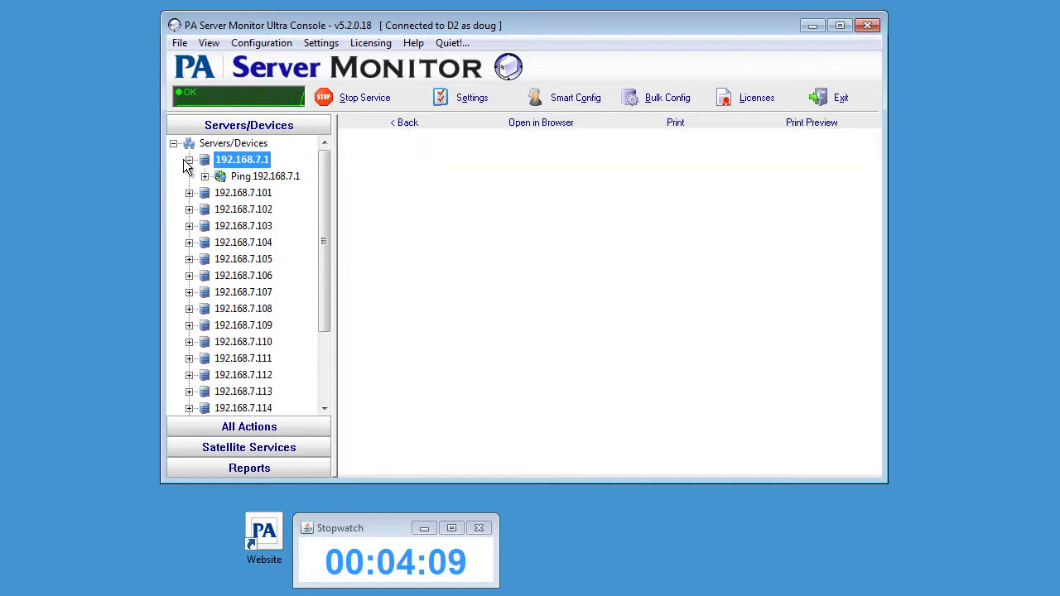
pyautogui.click(189, 192)
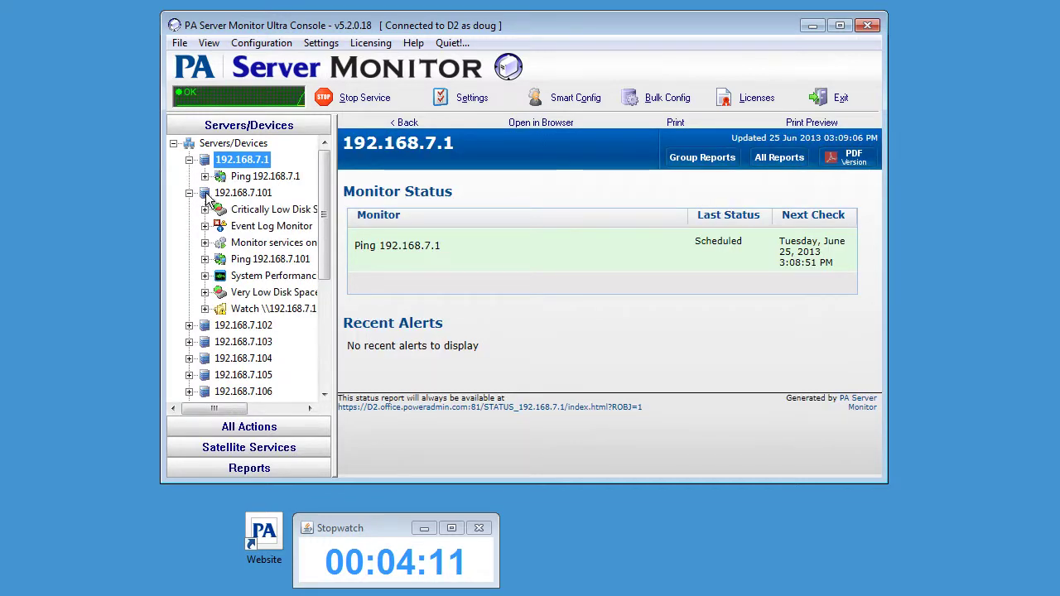
pyautogui.click(235, 193)
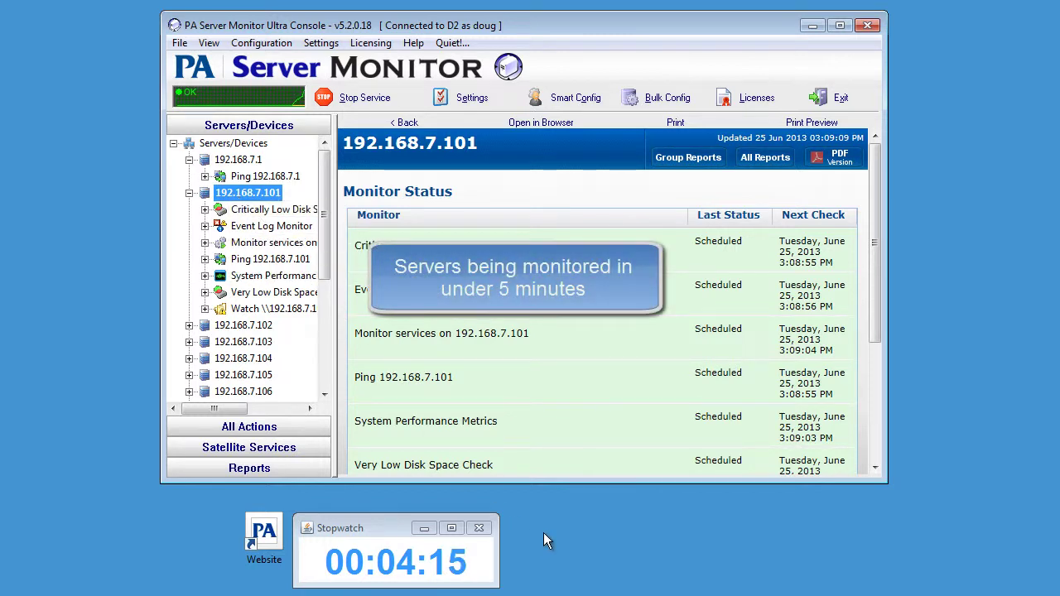
pyautogui.click(189, 325)
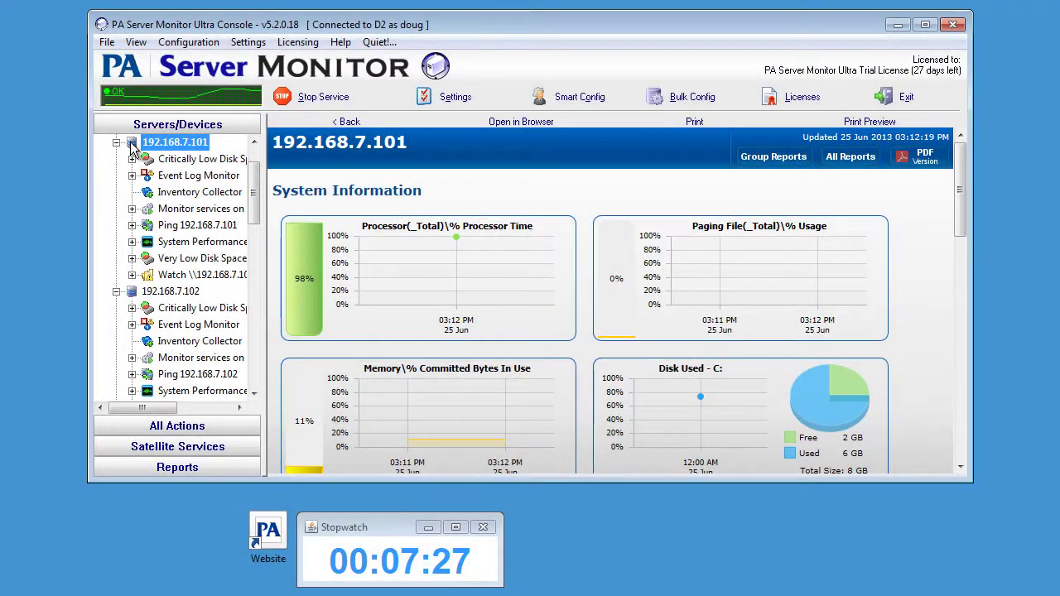
# - Go to the Reports section and choose Generate Ad Hoc Report
pyautogui.moveTo(961, 196)
pyautogui.mouseDown()
pyautogui.moveTo(963, 273)
pyautogui.moveTo(961, 225)
pyautogui.mouseUp()
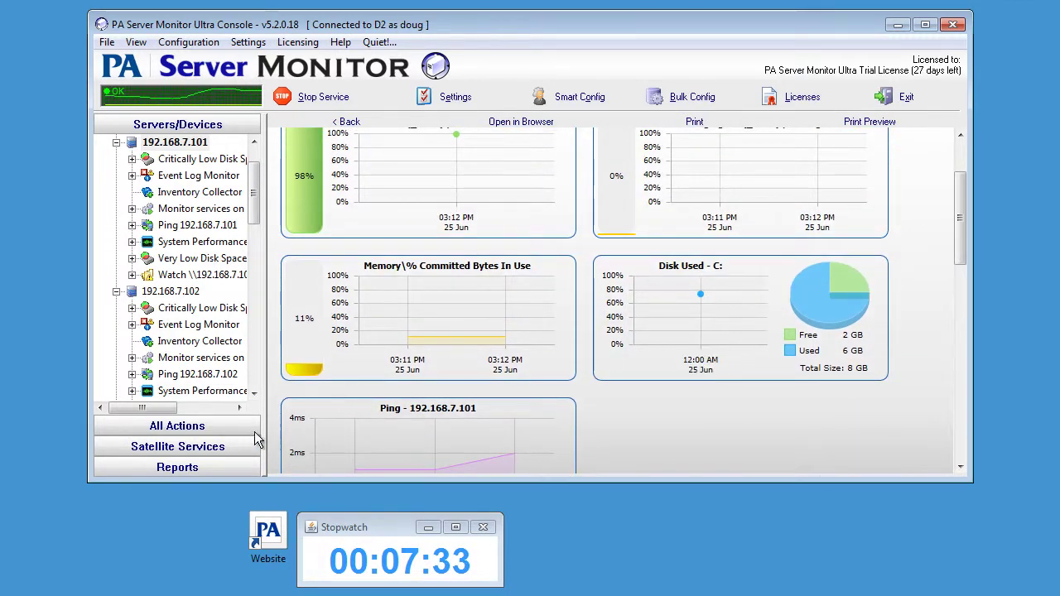
pyautogui.click(222, 467)
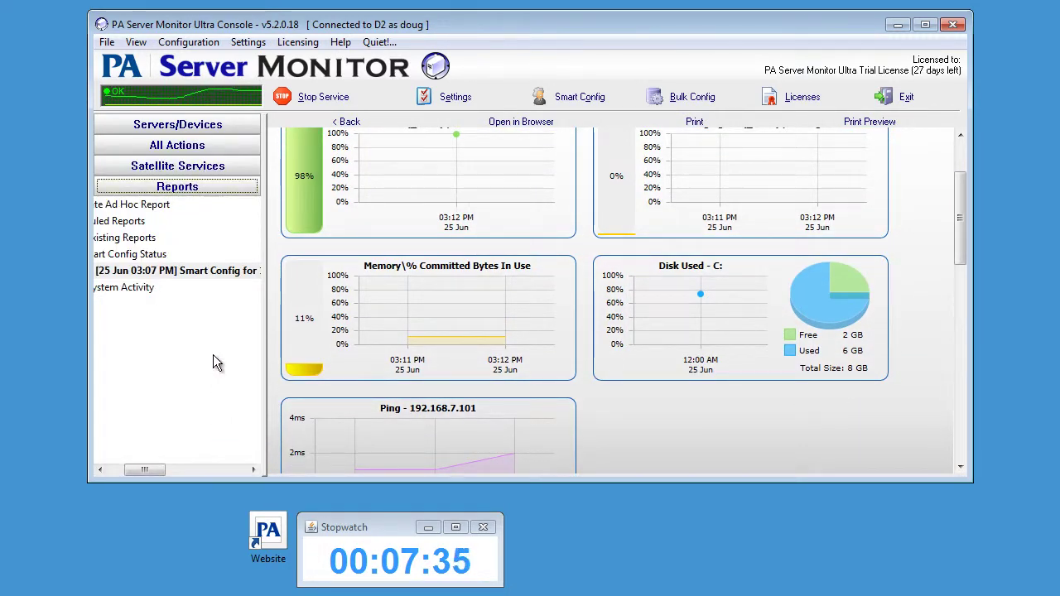
pyautogui.click(125, 470)
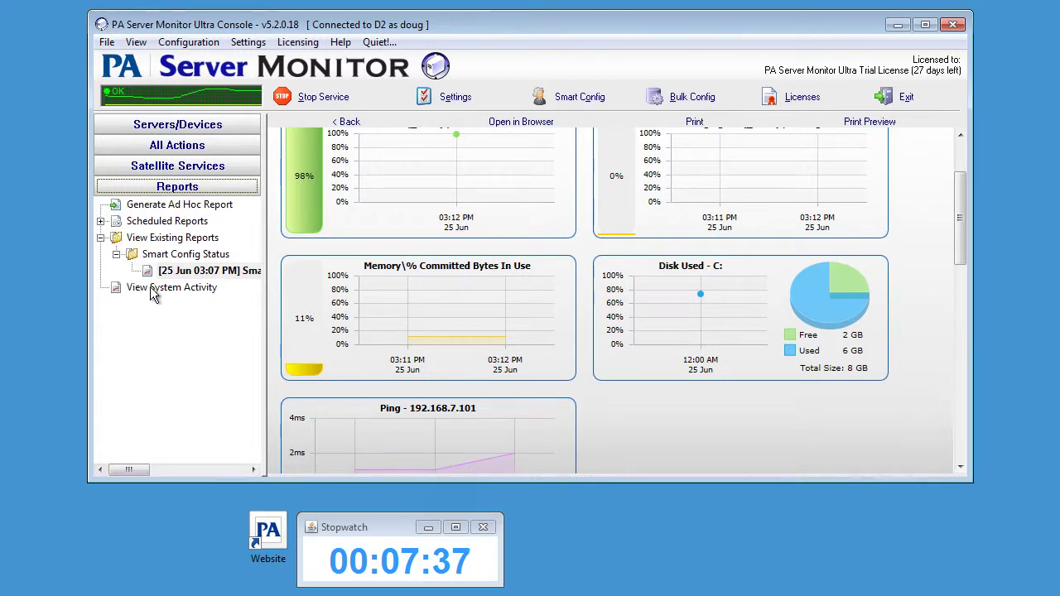
pyautogui.click(173, 207)
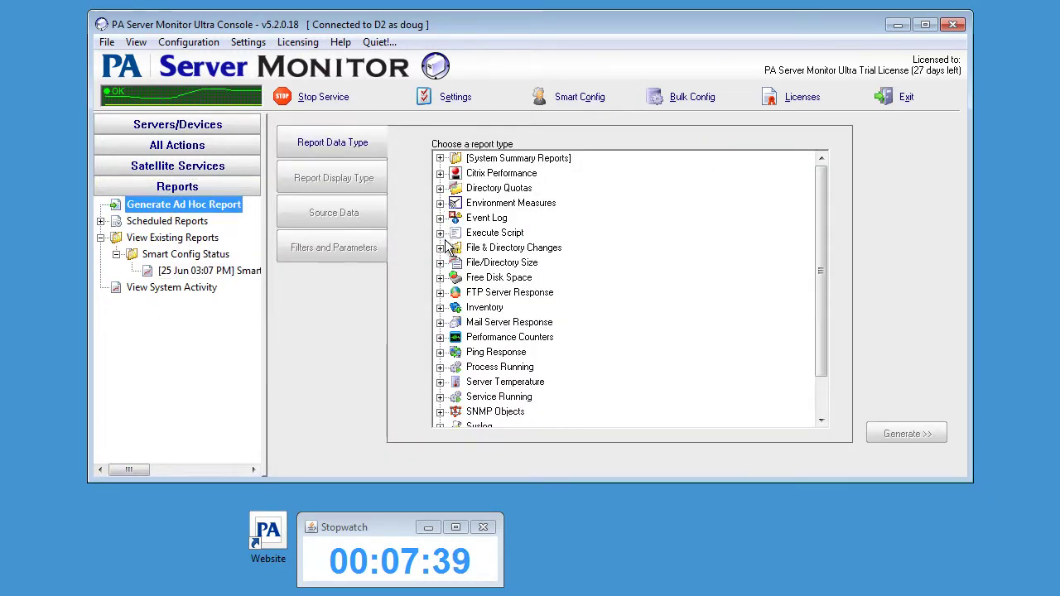
# - Choose the Free Disk Space > Disk Space Summary report covering all servers
pyautogui.click(440, 277)
pyautogui.click(487, 295)
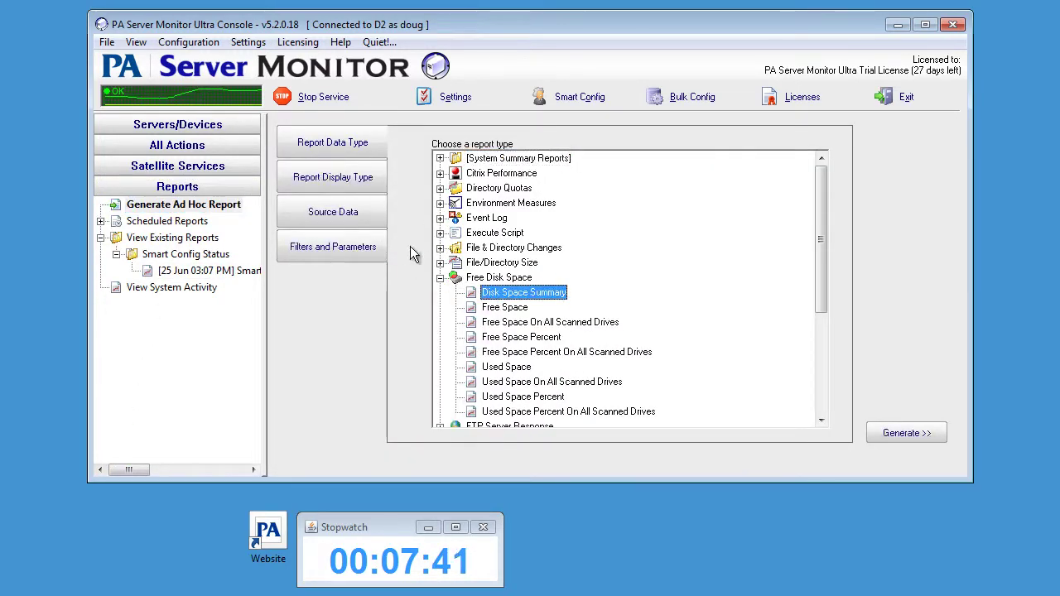
pyautogui.click(352, 182)
pyautogui.click(348, 214)
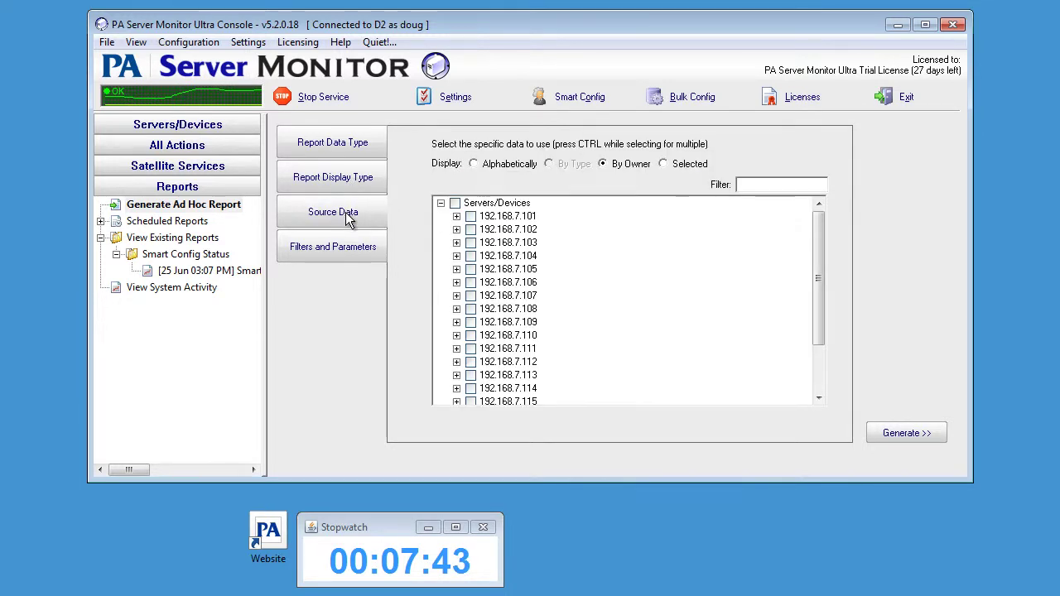
pyautogui.click(454, 203)
# - Set the report units to GB and generate the disk space report
pyautogui.click(358, 254)
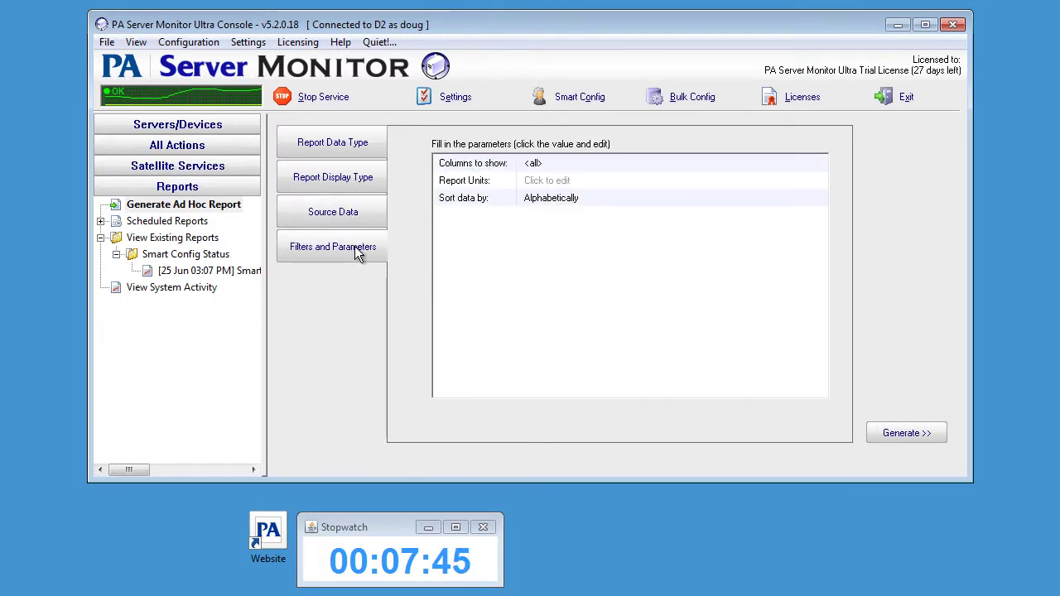
pyautogui.click(536, 182)
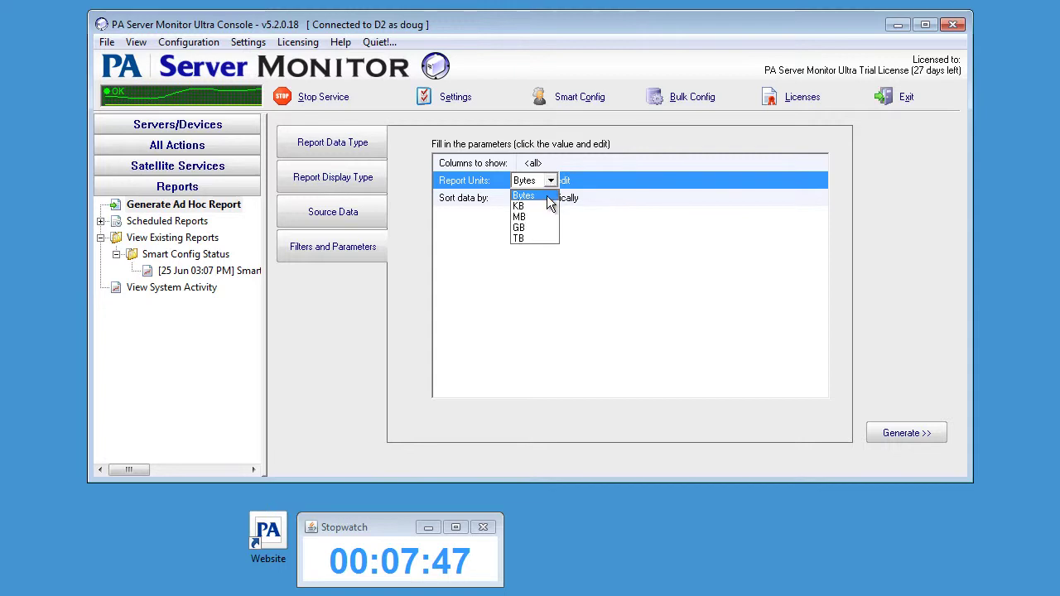
pyautogui.click(547, 226)
pyautogui.press('Return')
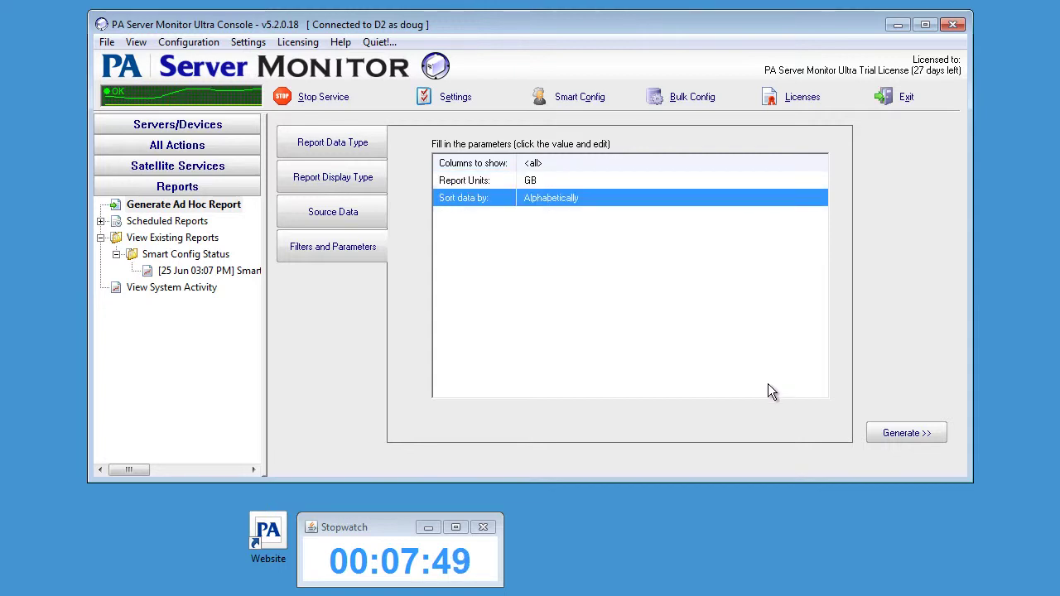
pyautogui.click(889, 432)
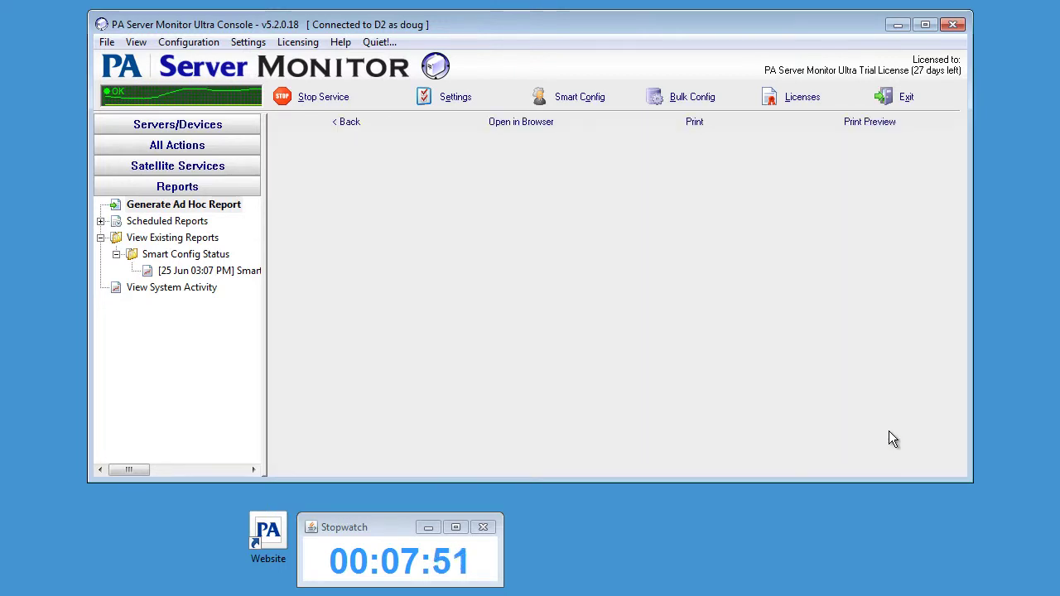